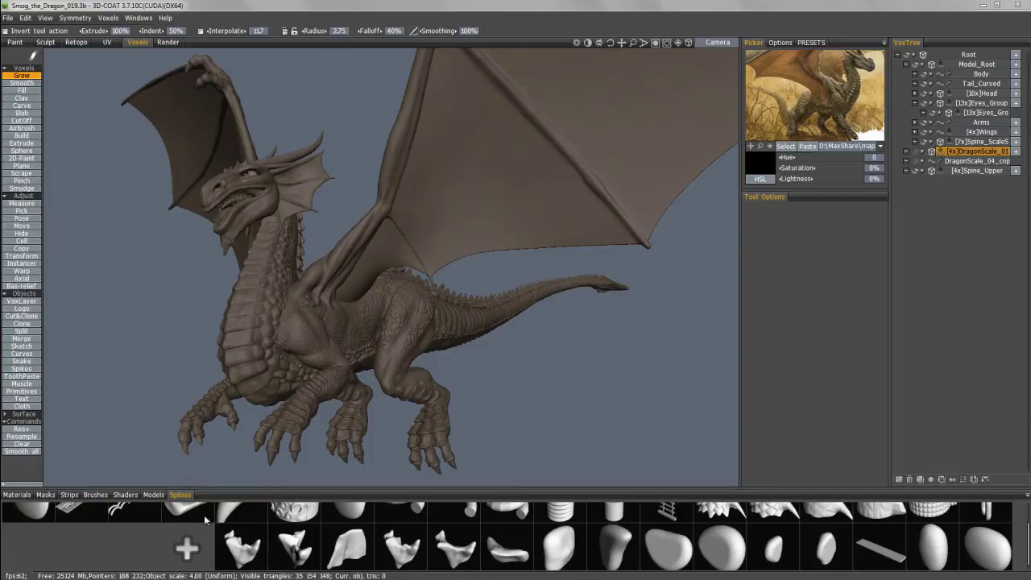
{"action": "left_click", "coordinate": [153, 495]}
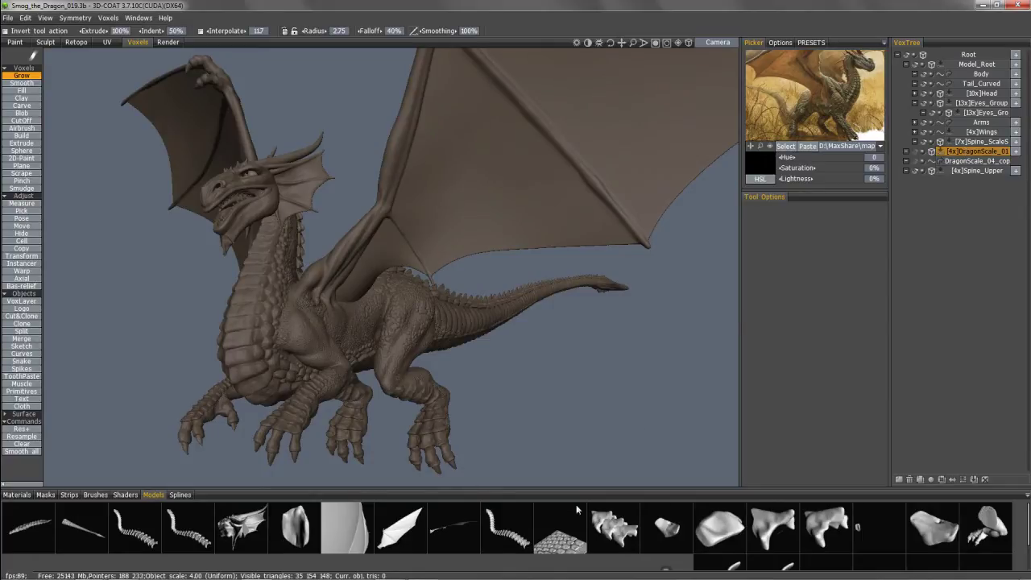
{"action": "left_click", "coordinate": [179, 494]}
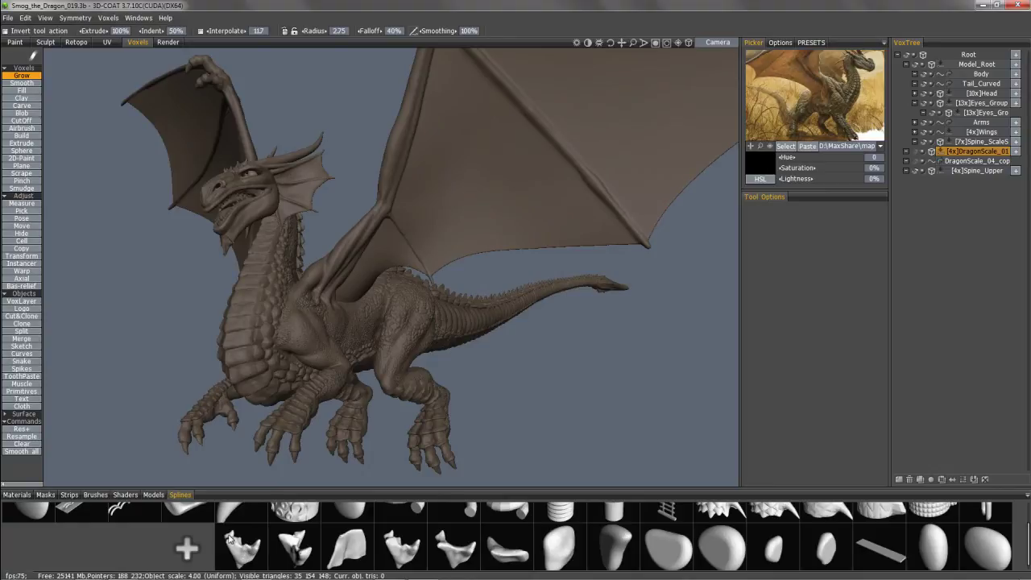
{"action": "mouse_move", "coordinate": [91, 577]}
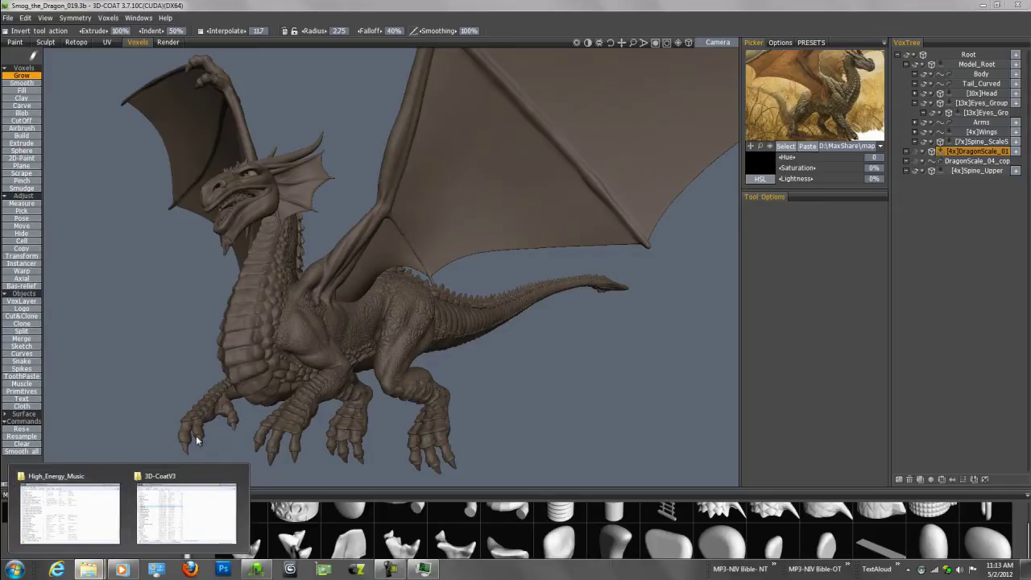
{"action": "left_click", "coordinate": [414, 5]}
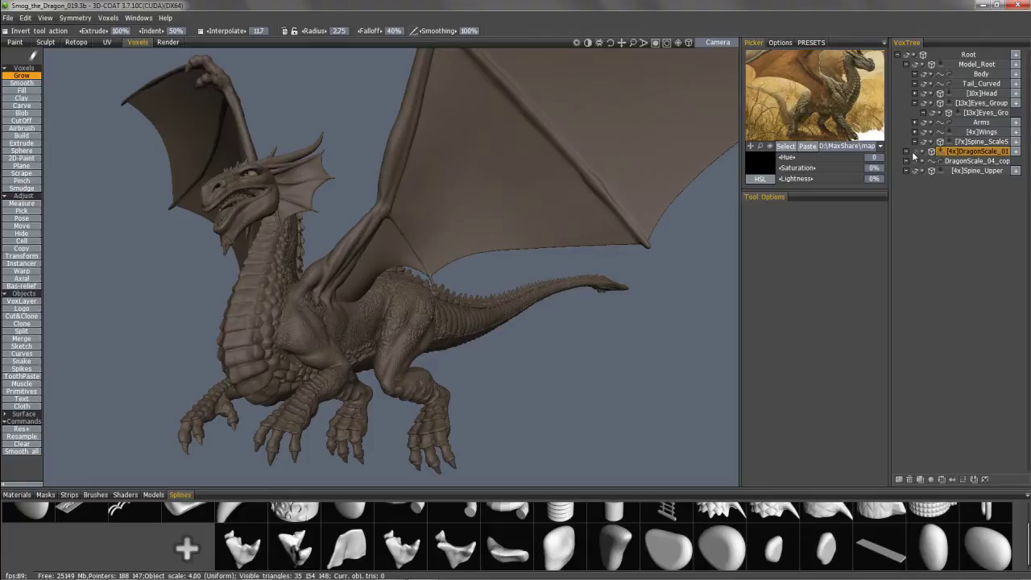
Step: Export the DragonScale_01 layer into the splines library as a curve profile, with a polygon reduction of 73.5 percent
{"action": "mouse_move", "coordinate": [173, 253]}
{"action": "left_mouse_down"}
{"action": "mouse_move", "coordinate": [107, 229]}
{"action": "mouse_move", "coordinate": [110, 238]}
{"action": "left_mouse_up"}
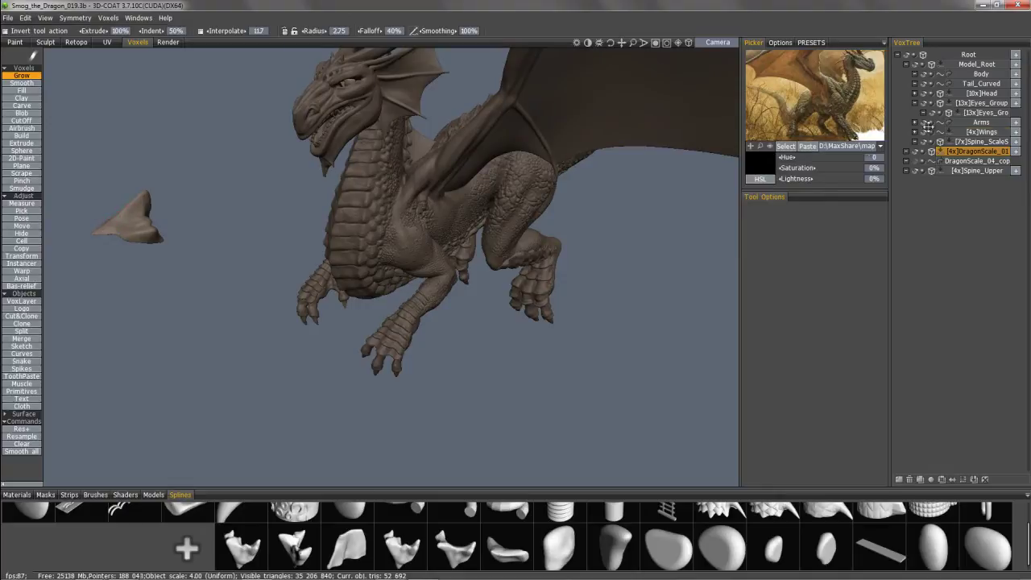
{"action": "left_click_drag", "start_coordinate": [967, 150], "coordinate": [211, 555]}
{"action": "left_click_drag", "start_coordinate": [165, 269], "coordinate": [409, 290]}
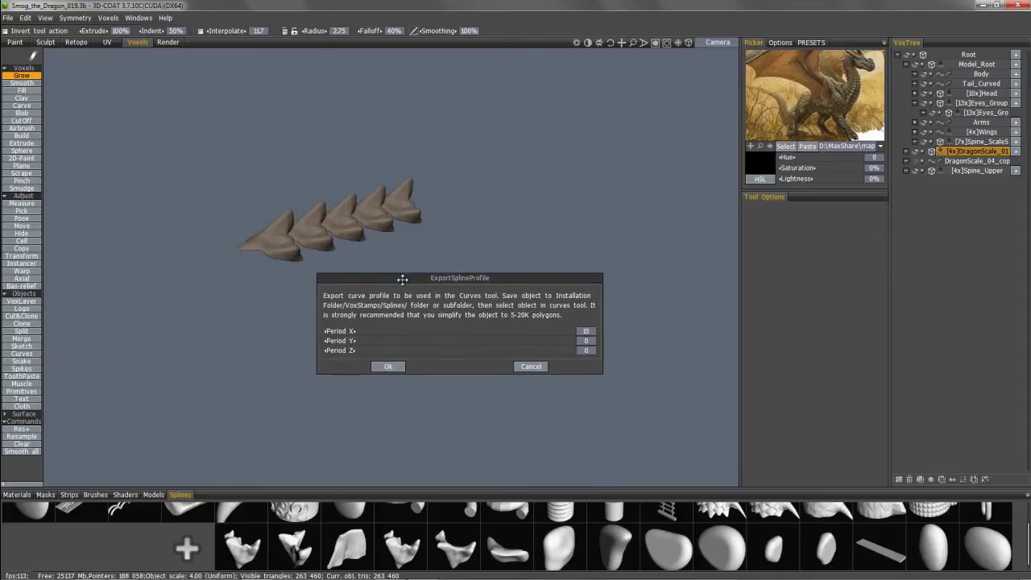
{"action": "left_click_drag", "start_coordinate": [390, 343], "coordinate": [381, 353]}
{"action": "left_click", "coordinate": [395, 380]}
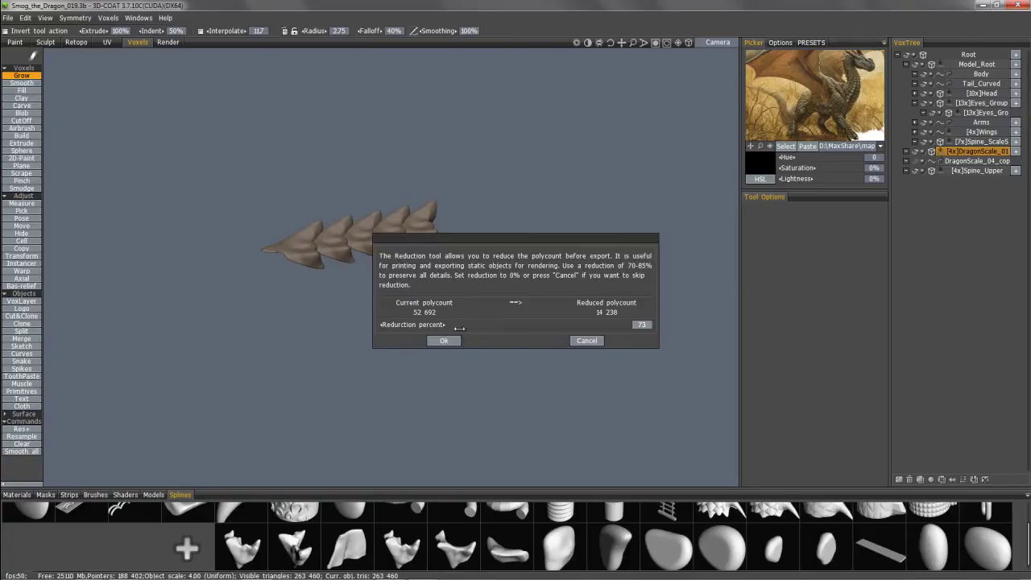
{"action": "left_click_drag", "start_coordinate": [470, 323], "coordinate": [467, 324]}
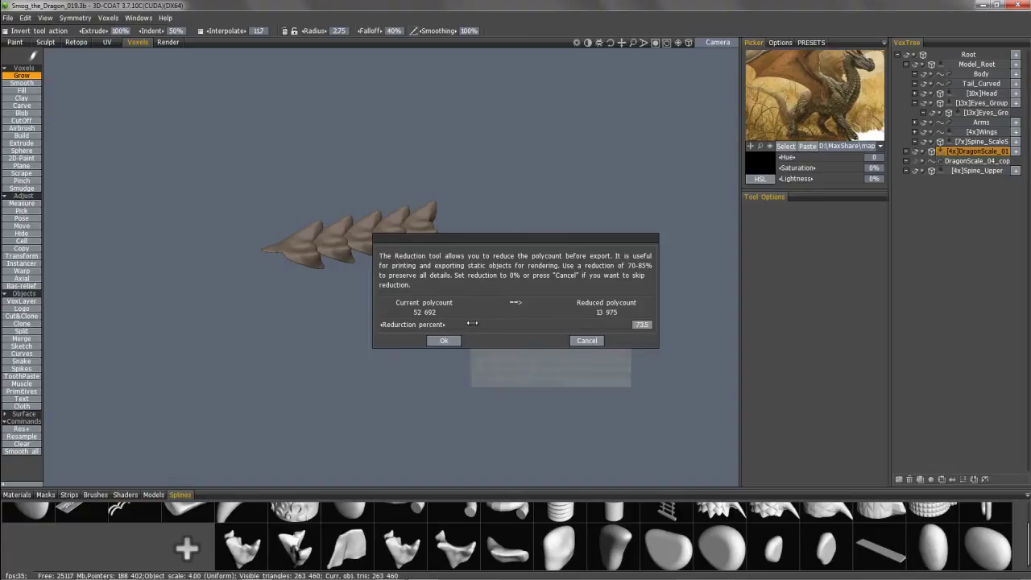
{"action": "left_click", "coordinate": [453, 340]}
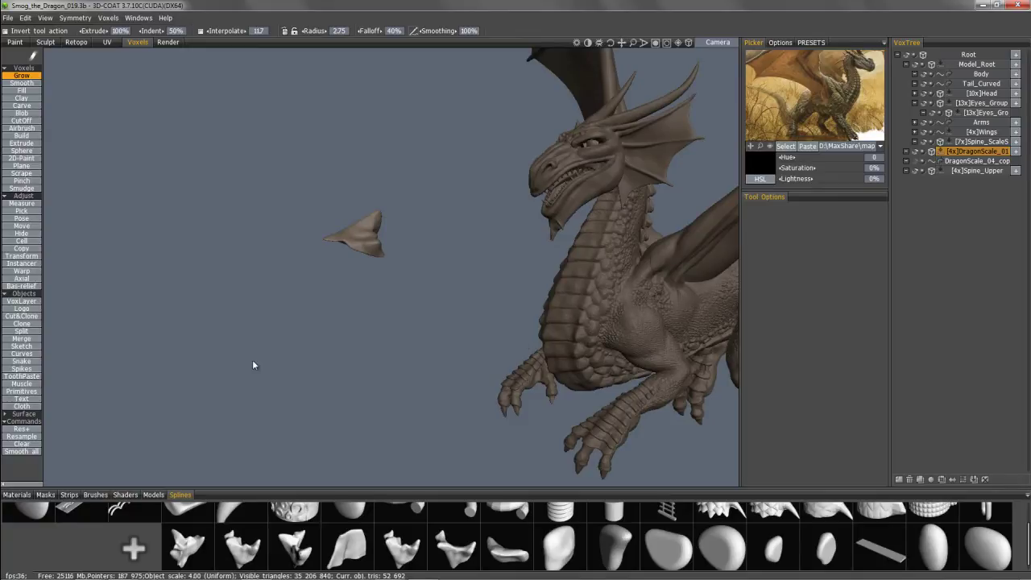
Step: Delete the newly exported dragon scale profile from the splines library
{"action": "right_click", "coordinate": [188, 552]}
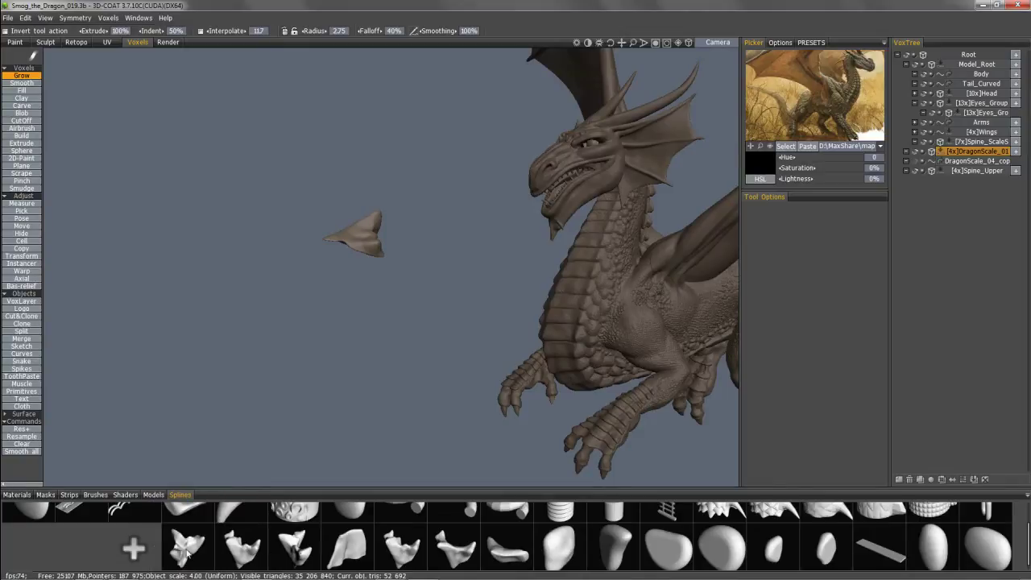
{"action": "right_click", "coordinate": [188, 551]}
{"action": "left_click", "coordinate": [175, 497]}
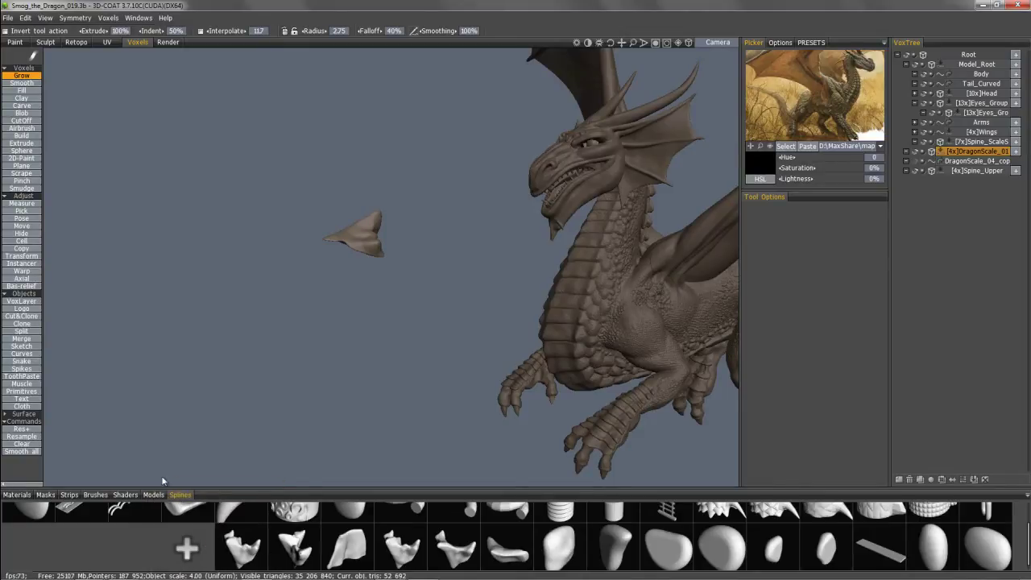
Step: Hide the DragonScale_01, Wings and spine scales layers to expose the dragon's bare neck and back
{"action": "left_click", "coordinate": [917, 152]}
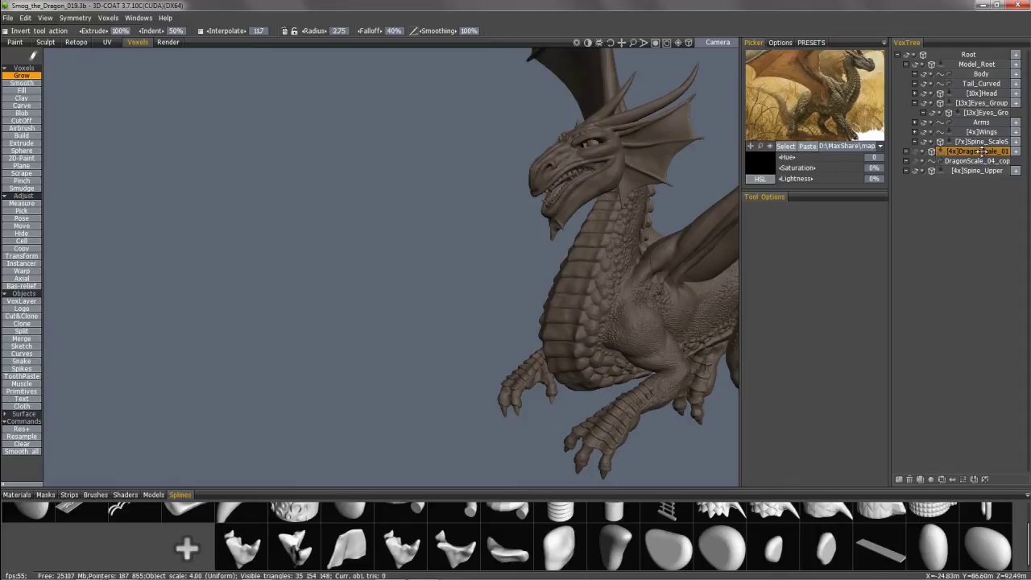
{"action": "left_click", "coordinate": [923, 133]}
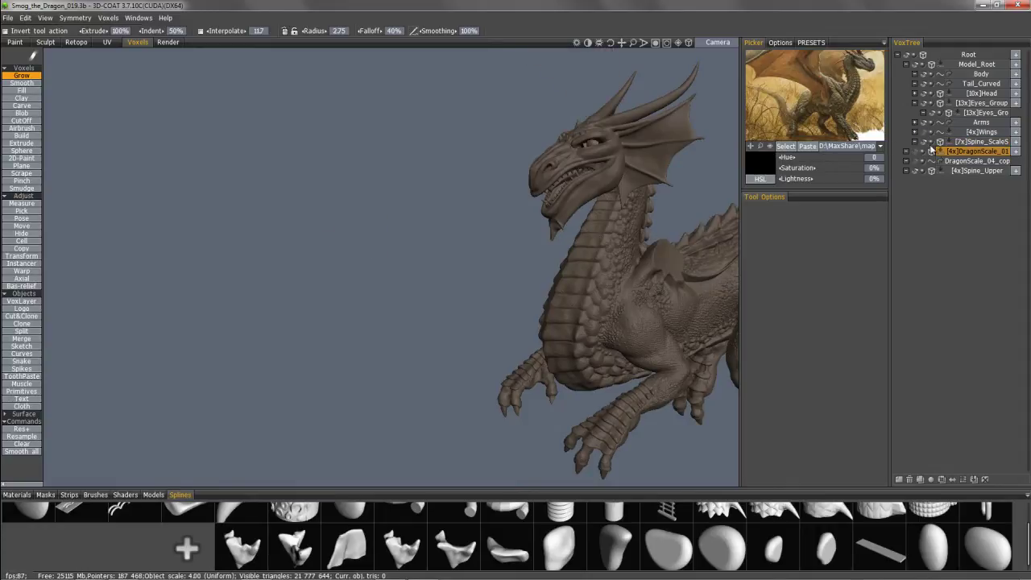
{"action": "middle_click_drag", "start_coordinate": [688, 269], "coordinate": [419, 269]}
{"action": "left_click_drag", "start_coordinate": [419, 270], "coordinate": [227, 133]}
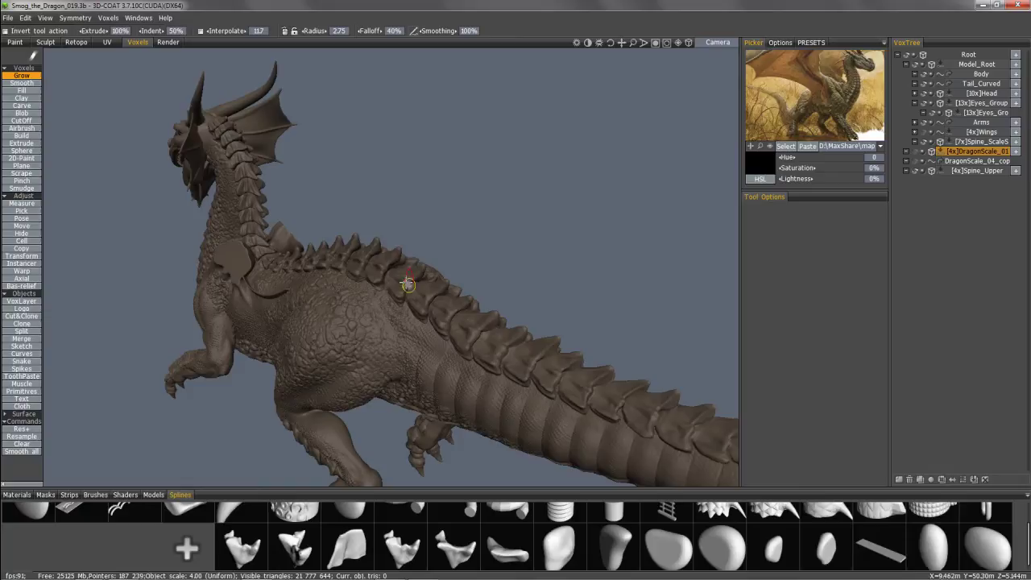
{"action": "left_click_drag", "start_coordinate": [259, 148], "coordinate": [243, 157]}
{"action": "left_click", "coordinate": [924, 142]}
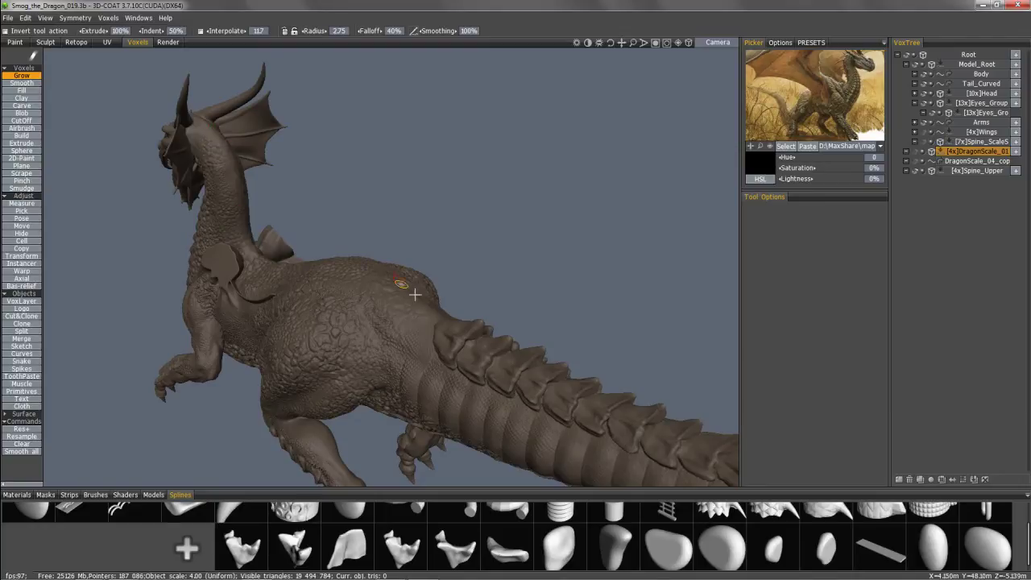
Step: Activate the Curves tool with a radius of 6.65 and enable symmetry center snap
{"action": "left_click_drag", "start_coordinate": [207, 209], "coordinate": [125, 346], "text": "alt"}
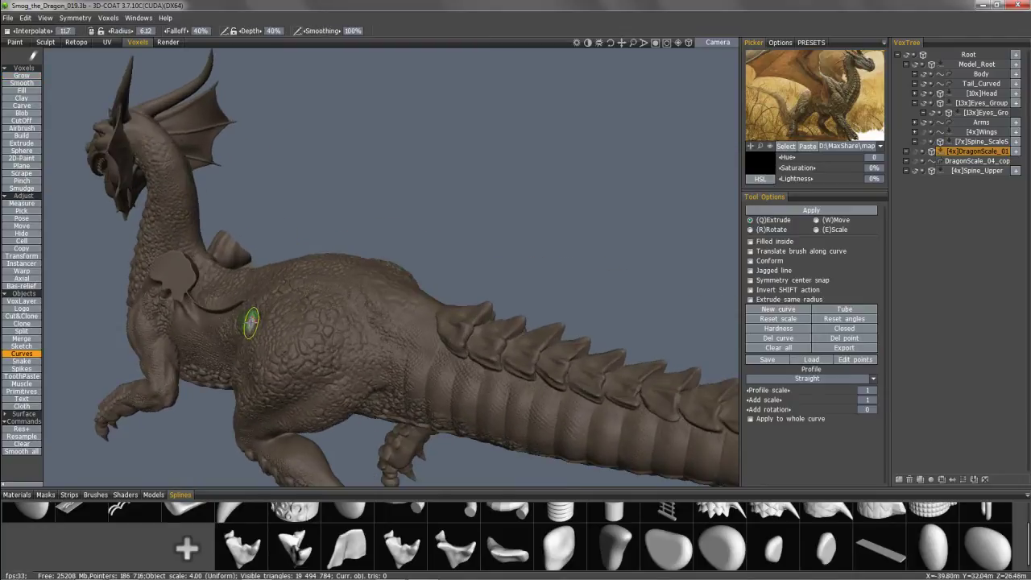
{"action": "mouse_move", "coordinate": [293, 291]}
{"action": "right_mouse_down"}
{"action": "mouse_move", "coordinate": [276, 235]}
{"action": "mouse_move", "coordinate": [134, 175]}
{"action": "mouse_move", "coordinate": [156, 201]}
{"action": "mouse_move", "coordinate": [195, 219]}
{"action": "mouse_move", "coordinate": [200, 189]}
{"action": "right_mouse_up"}
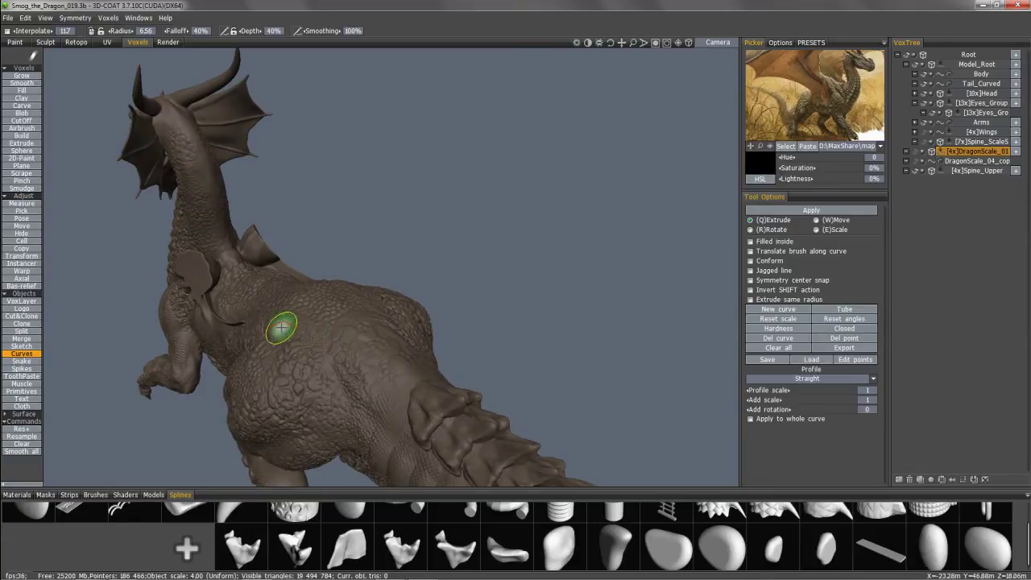
{"action": "mouse_move", "coordinate": [287, 327]}
{"action": "right_mouse_down"}
{"action": "mouse_move", "coordinate": [306, 327]}
{"action": "mouse_move", "coordinate": [281, 327]}
{"action": "right_mouse_up"}
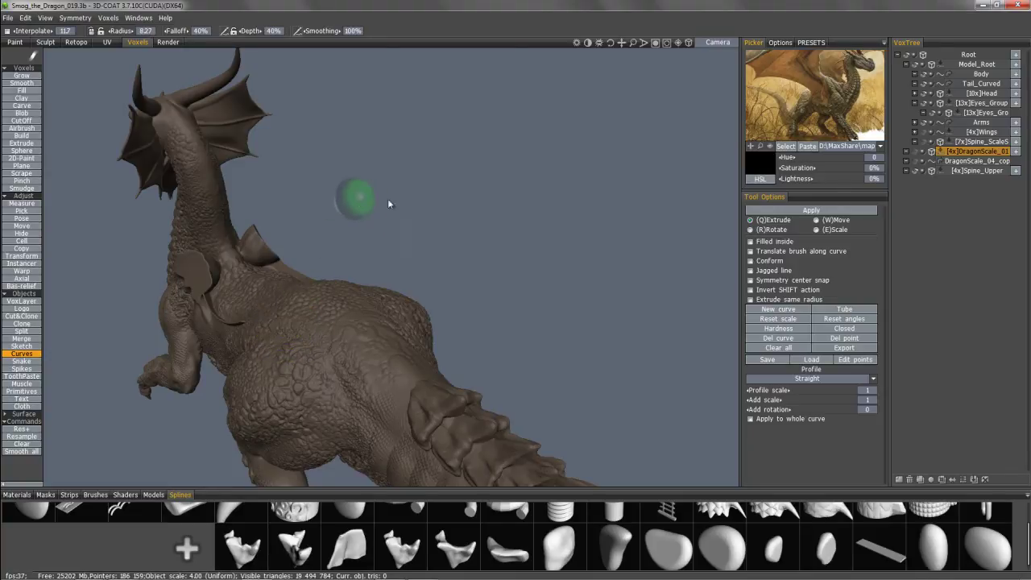
{"action": "mouse_move", "coordinate": [421, 214]}
{"action": "right_mouse_down"}
{"action": "mouse_move", "coordinate": [434, 215]}
{"action": "mouse_move", "coordinate": [414, 208]}
{"action": "right_mouse_up"}
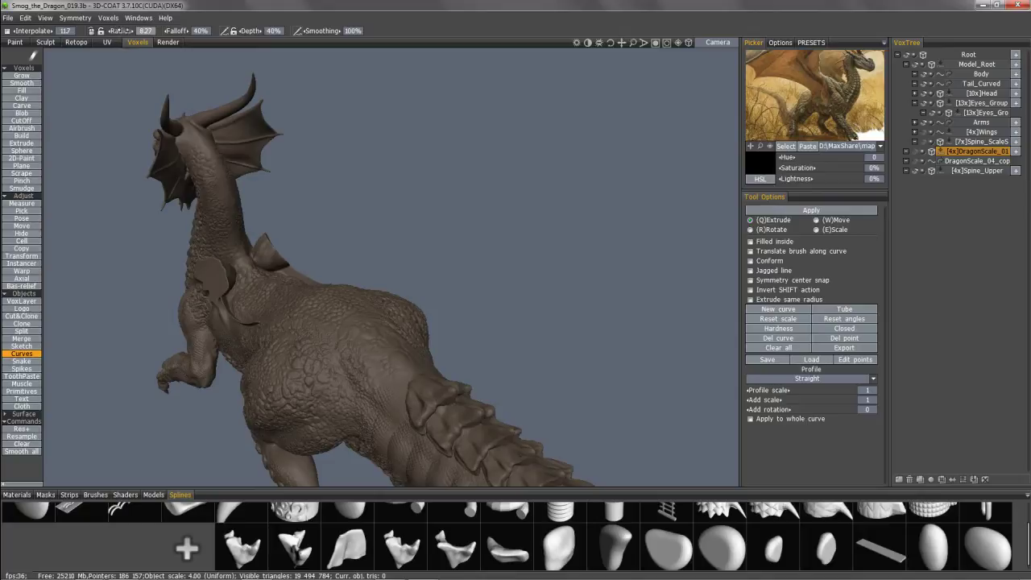
{"action": "scroll", "coordinate": [362, 211], "scroll_direction": "up", "scroll_amount": 4}
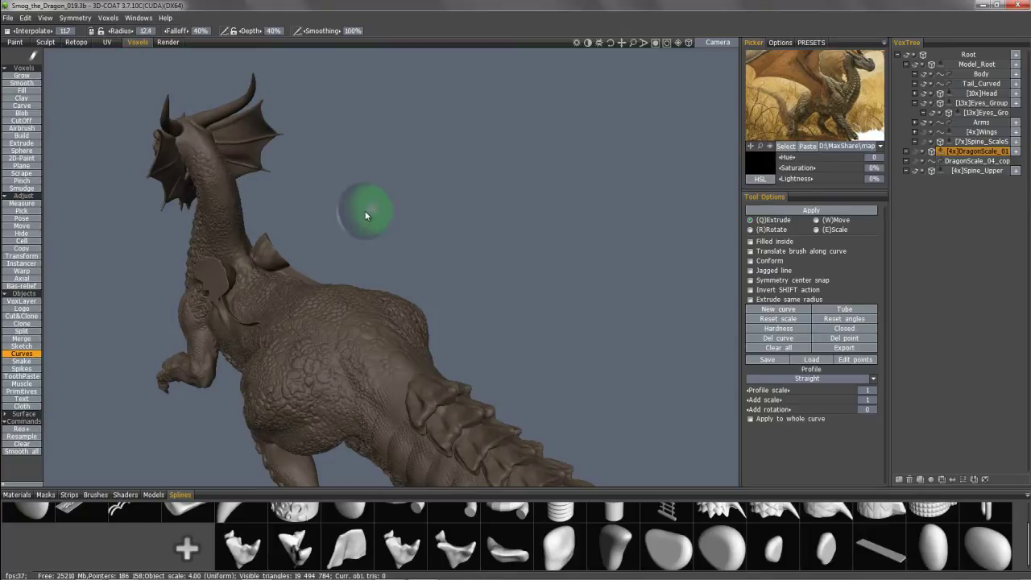
{"action": "scroll", "coordinate": [366, 211], "scroll_direction": "down", "scroll_amount": 6}
{"action": "scroll", "coordinate": [370, 214], "scroll_direction": "down", "scroll_amount": 6}
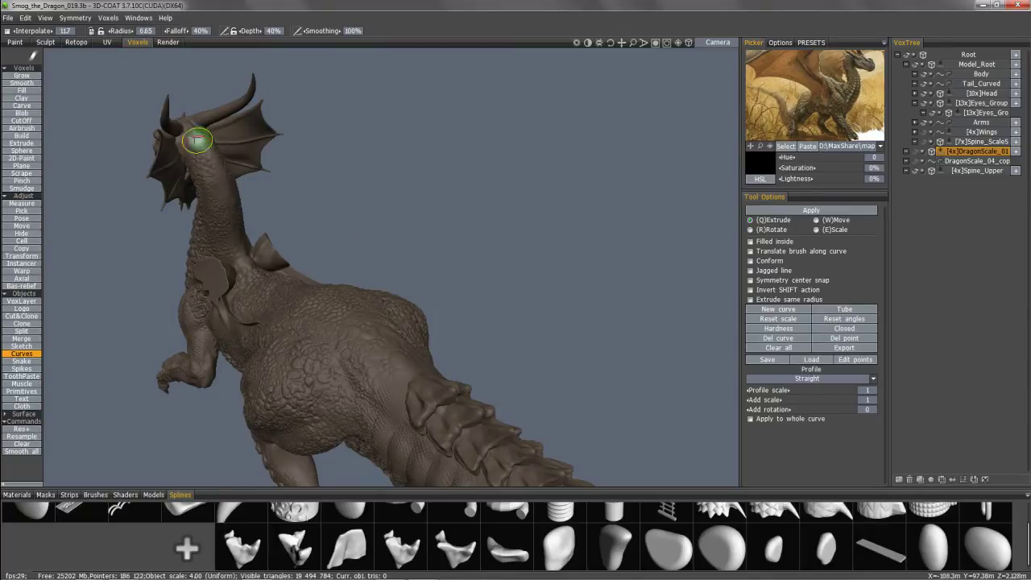
{"action": "mouse_move", "coordinate": [604, 238]}
{"action": "left_mouse_down"}
{"action": "mouse_move", "coordinate": [673, 276]}
{"action": "mouse_move", "coordinate": [747, 284]}
{"action": "left_mouse_up"}
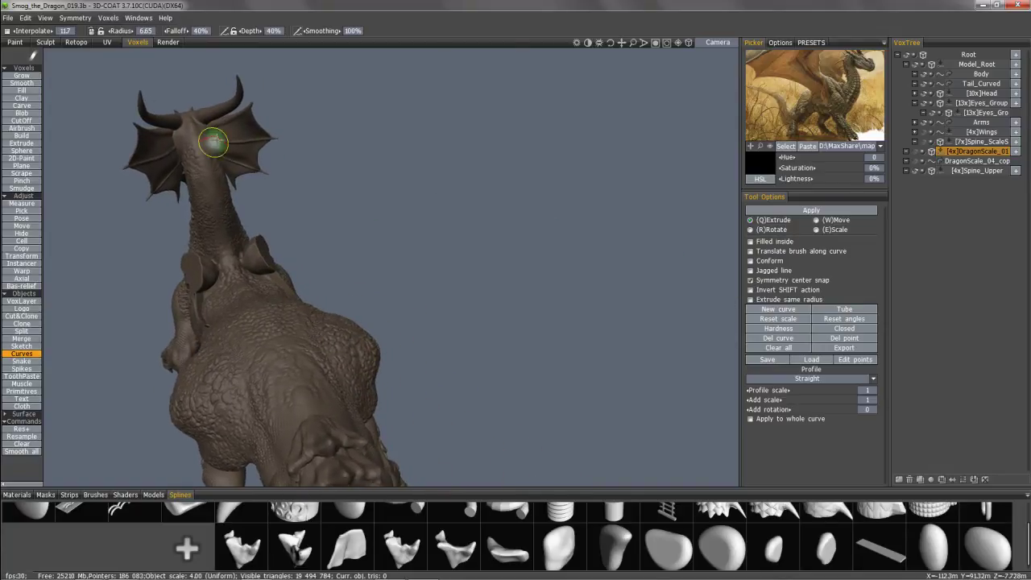
Step: Place the first two curve points on the back of the head and upper neck in the Spine_Upper layer, with symmetry across the Z axis
{"action": "left_click", "coordinate": [191, 120]}
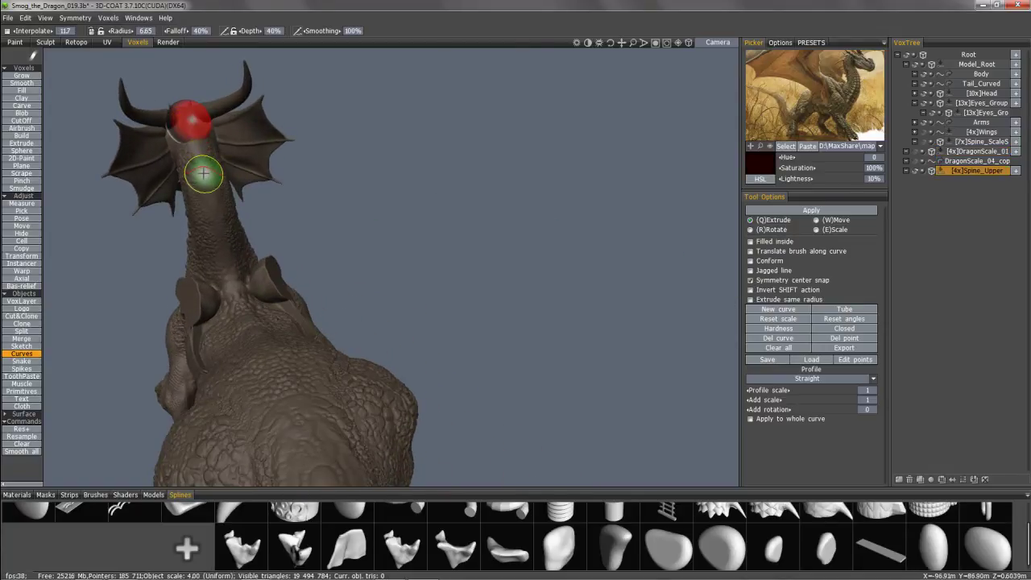
{"action": "key", "text": "s"}
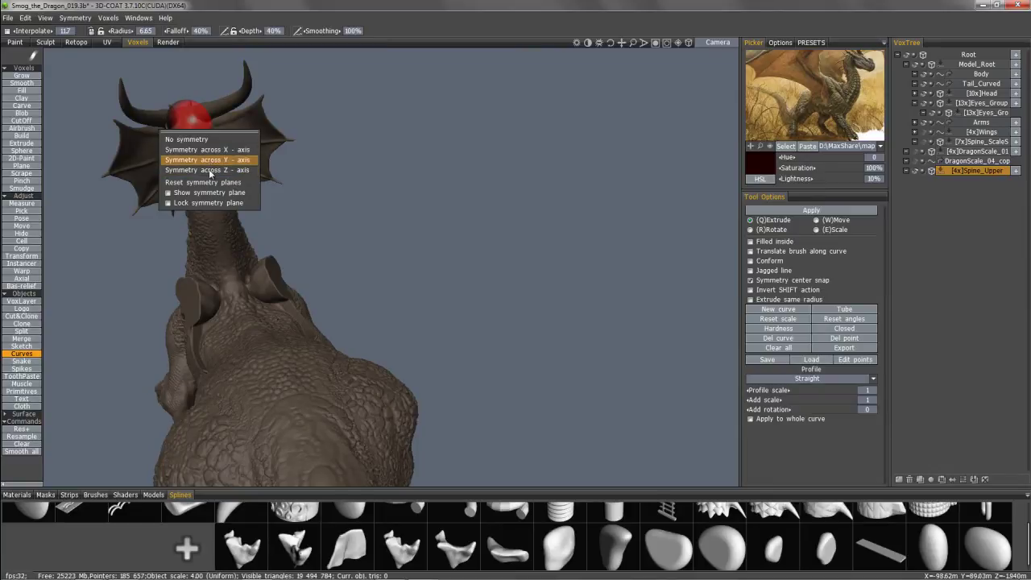
{"action": "left_click", "coordinate": [211, 169]}
{"action": "mouse_move", "coordinate": [210, 172]}
{"action": "left_mouse_down", "text": "alt"}
{"action": "mouse_move", "coordinate": [198, 198]}
{"action": "mouse_move", "coordinate": [201, 170]}
{"action": "left_mouse_up", "text": "alt"}
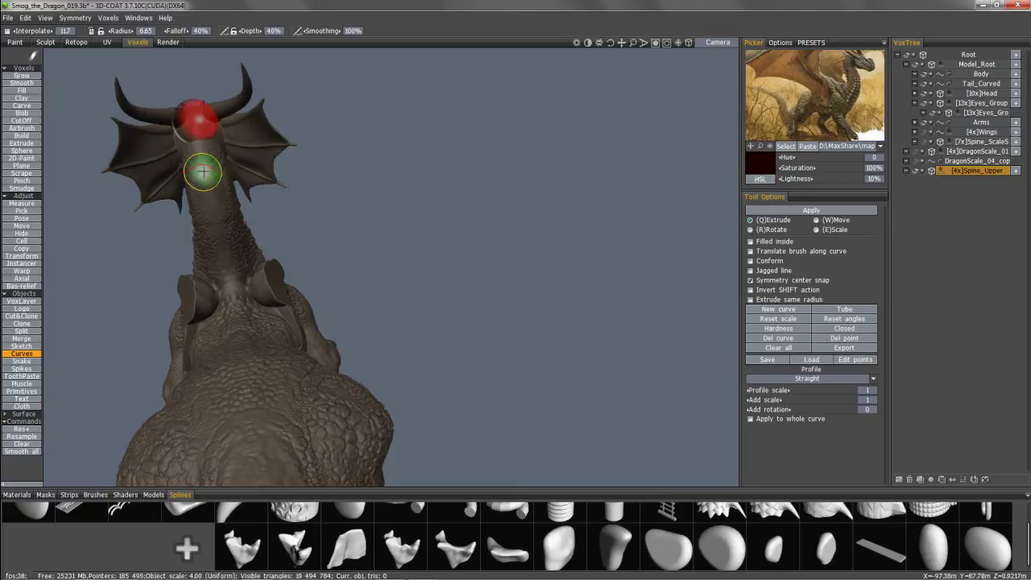
{"action": "left_click_drag", "start_coordinate": [203, 170], "coordinate": [199, 175], "text": "alt"}
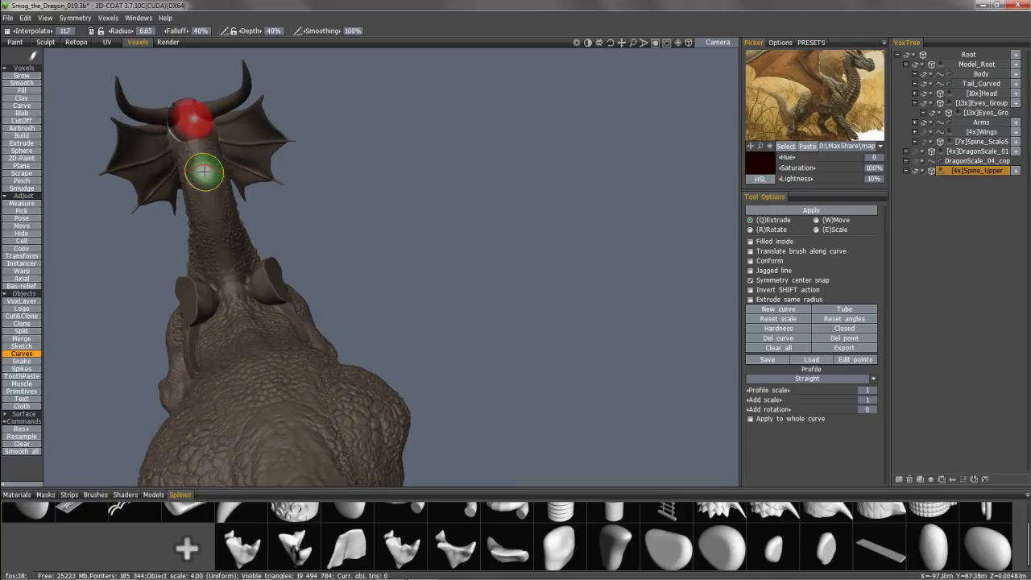
{"action": "left_click", "coordinate": [204, 171]}
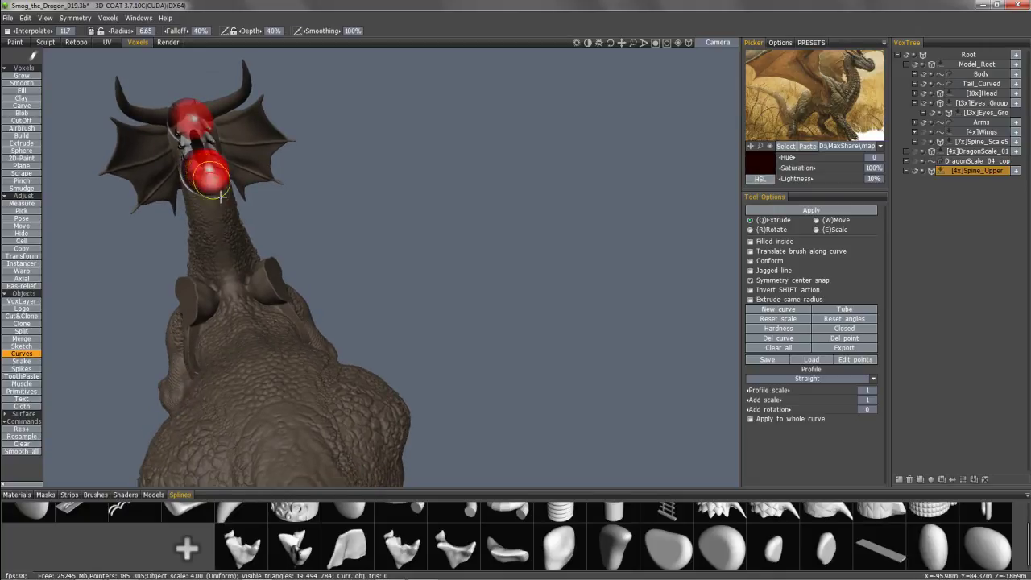
Step: Extend the scale curve with three more points down the neck to the area between the shoulders
{"action": "left_click_drag", "start_coordinate": [210, 218], "coordinate": [209, 219], "text": "alt"}
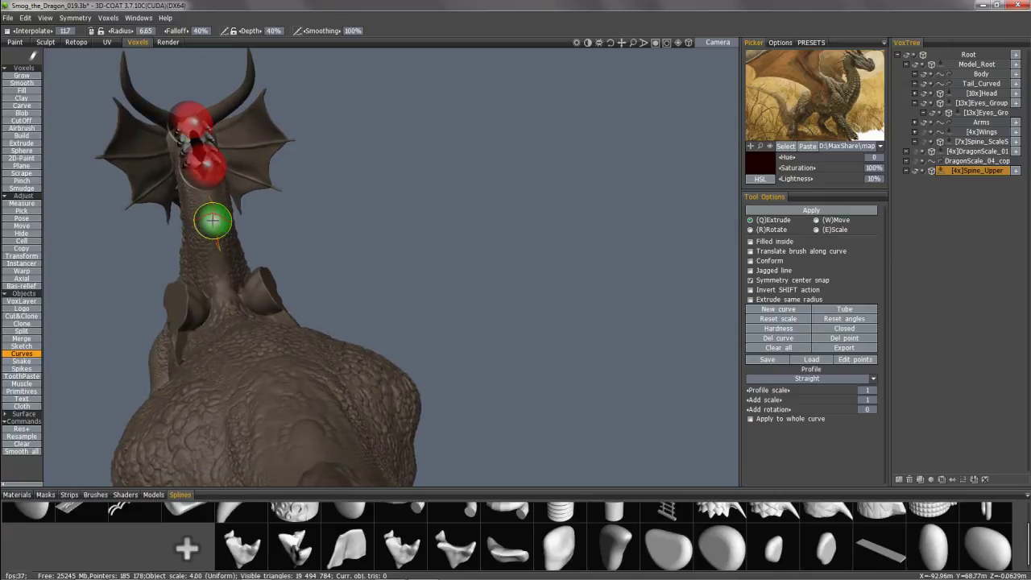
{"action": "left_click", "coordinate": [212, 220]}
{"action": "left_click", "coordinate": [221, 269]}
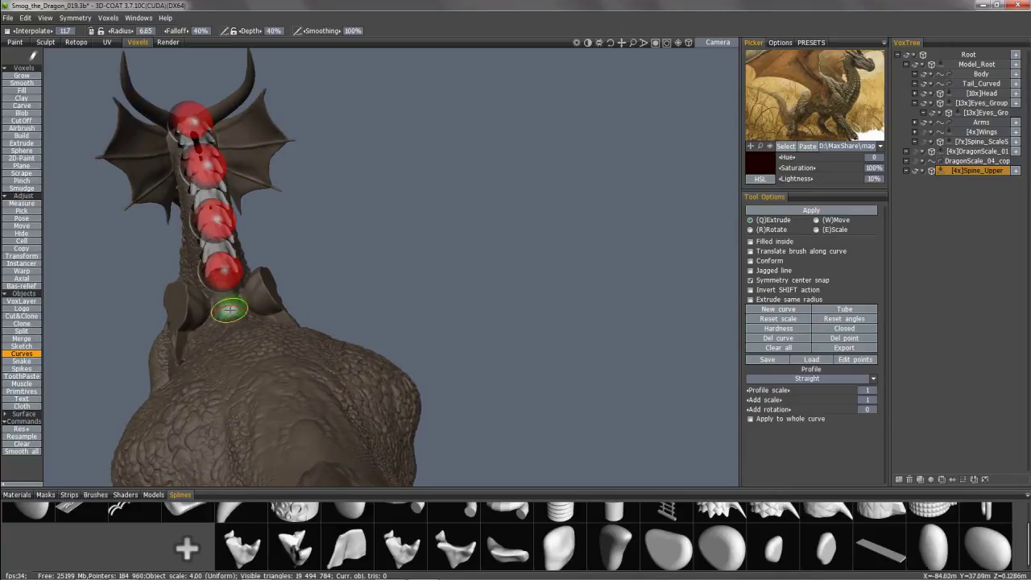
{"action": "left_click", "coordinate": [230, 310]}
Step: Continue the scale curve along the middle of the dragon's back to the start of the tail scales
{"action": "mouse_move", "coordinate": [258, 335]}
{"action": "left_mouse_down", "text": "alt"}
{"action": "mouse_move", "coordinate": [276, 349]}
{"action": "mouse_move", "coordinate": [230, 272]}
{"action": "left_mouse_up", "text": "alt"}
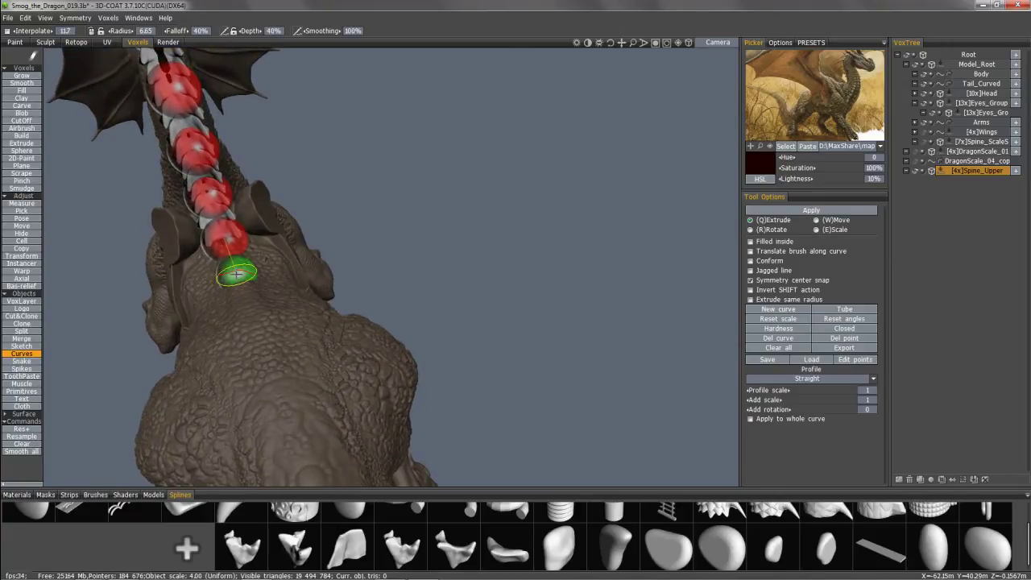
{"action": "left_click", "coordinate": [281, 403]}
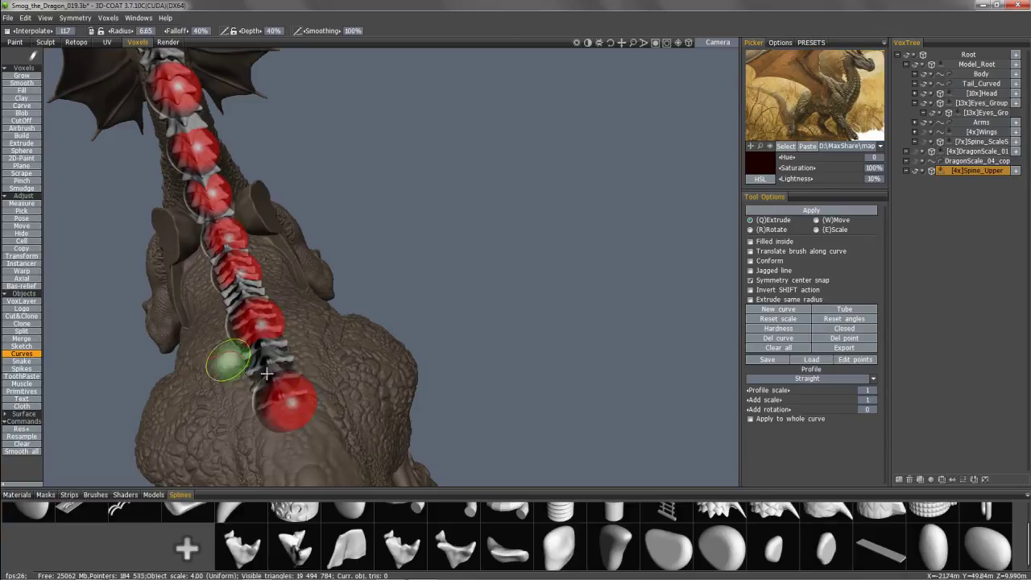
{"action": "left_click_drag", "start_coordinate": [267, 374], "coordinate": [352, 424], "text": "alt"}
{"action": "left_click", "coordinate": [400, 456]}
{"action": "left_click_drag", "start_coordinate": [237, 368], "coordinate": [532, 259], "text": "alt"}
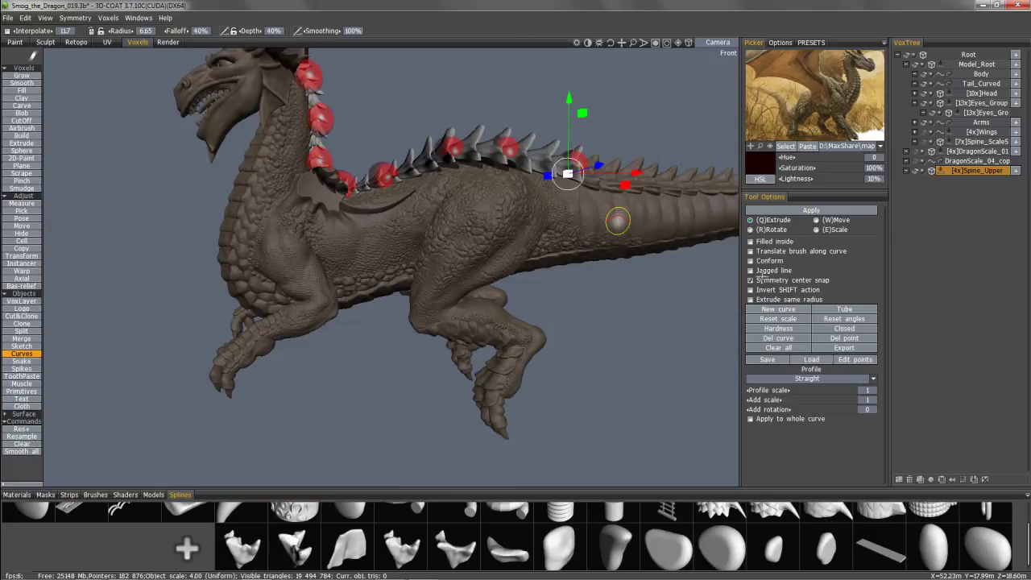
Step: Apply the scale curve to the Spine_Upper layer and switch to the Grow tool
{"action": "left_click_drag", "start_coordinate": [617, 222], "coordinate": [769, 280], "text": "alt"}
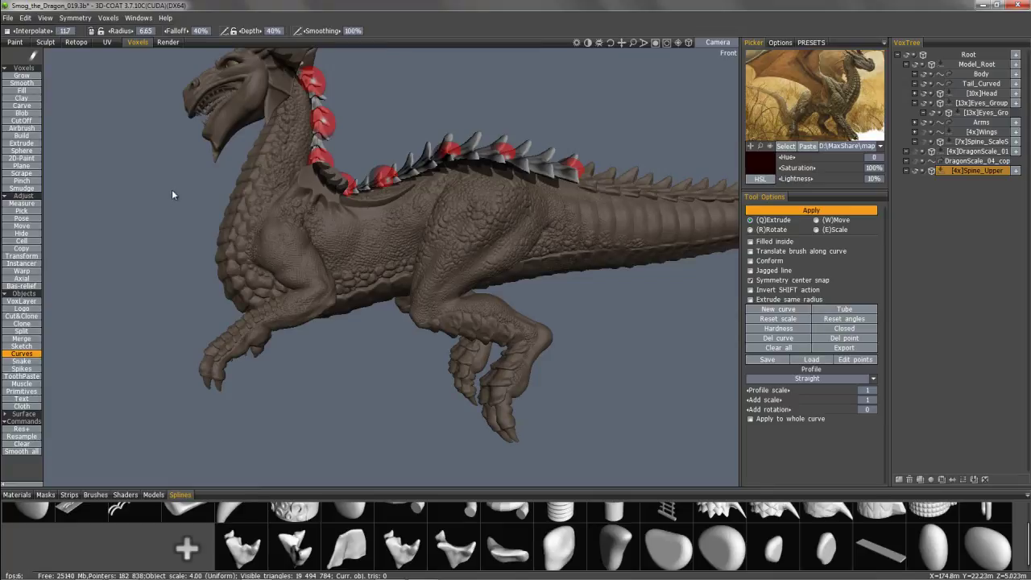
{"action": "left_click_drag", "start_coordinate": [194, 161], "coordinate": [133, 166], "text": "alt"}
{"action": "left_click", "coordinate": [29, 77]}
{"action": "left_click_drag", "start_coordinate": [197, 171], "coordinate": [621, 254], "text": "alt"}
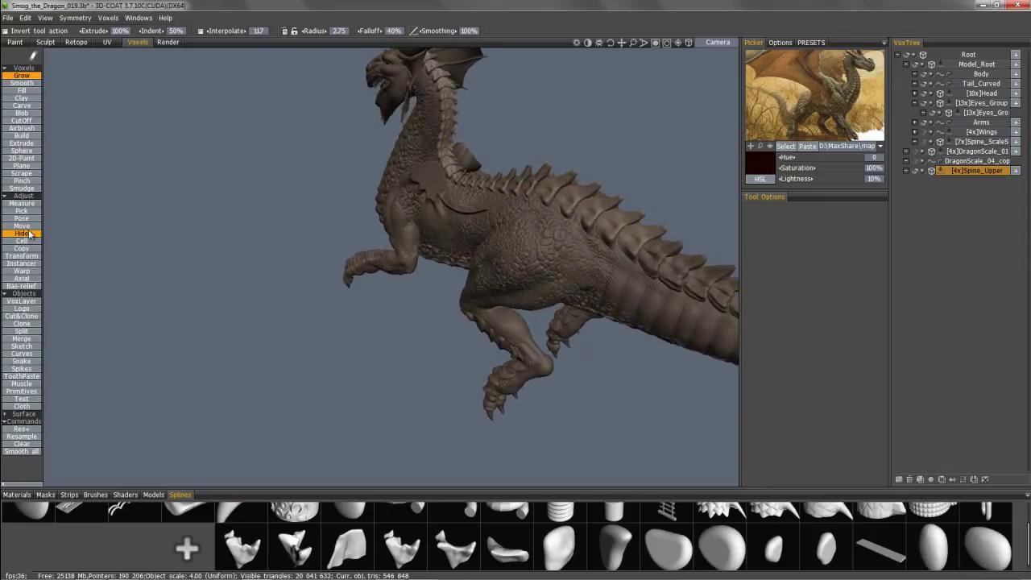